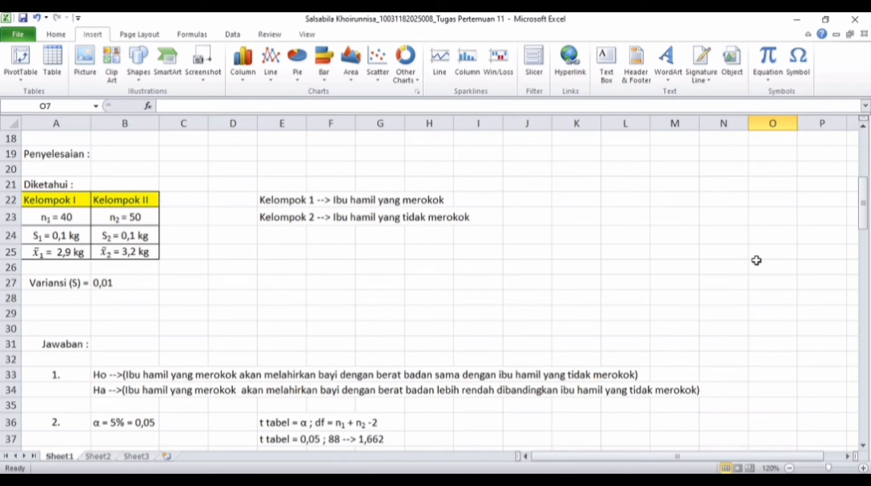
# Calculate the pooled-variance numerator in G51 with the formula =(40-1)*0,1^2+(50-1)*0,1^2.
pyautogui.moveTo(866, 189); pyautogui.dragTo(866, 219)
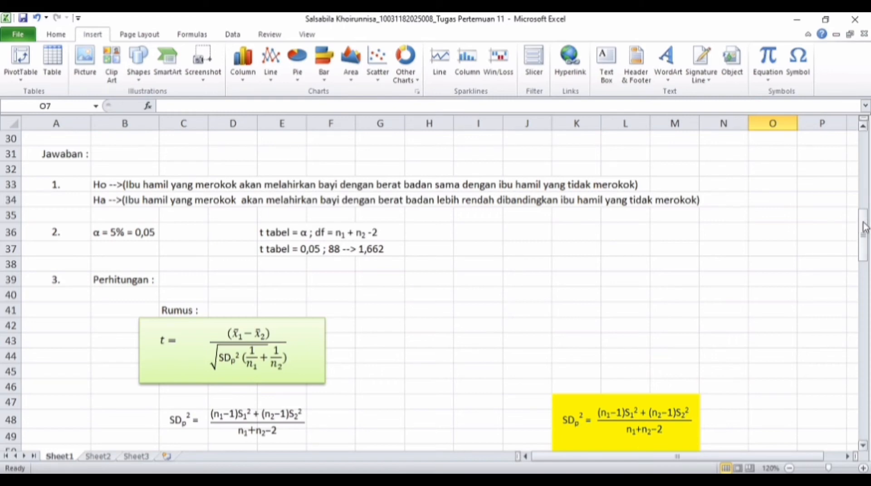
pyautogui.moveTo(865, 227); pyautogui.dragTo(865, 246)
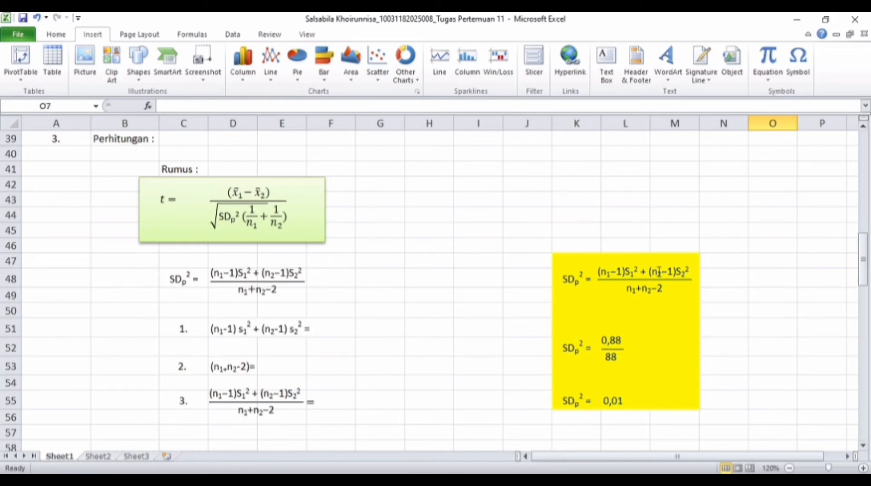
pyautogui.click(380, 325)
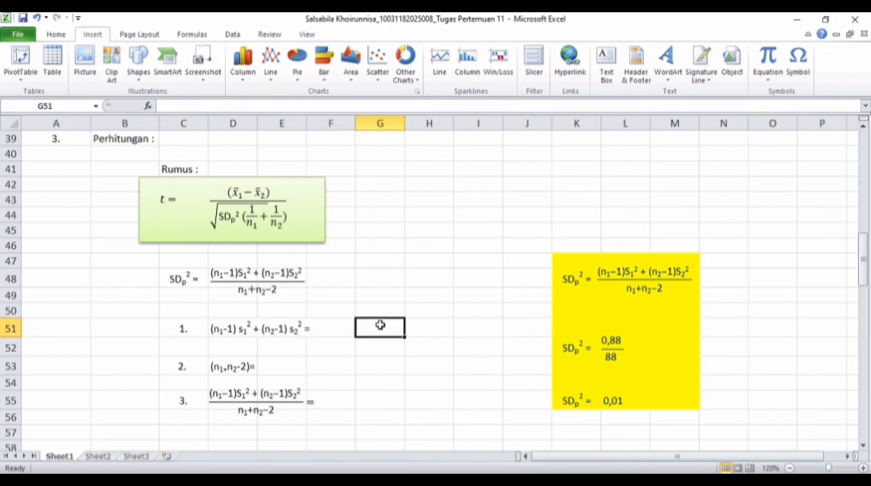
pyautogui.write('=')
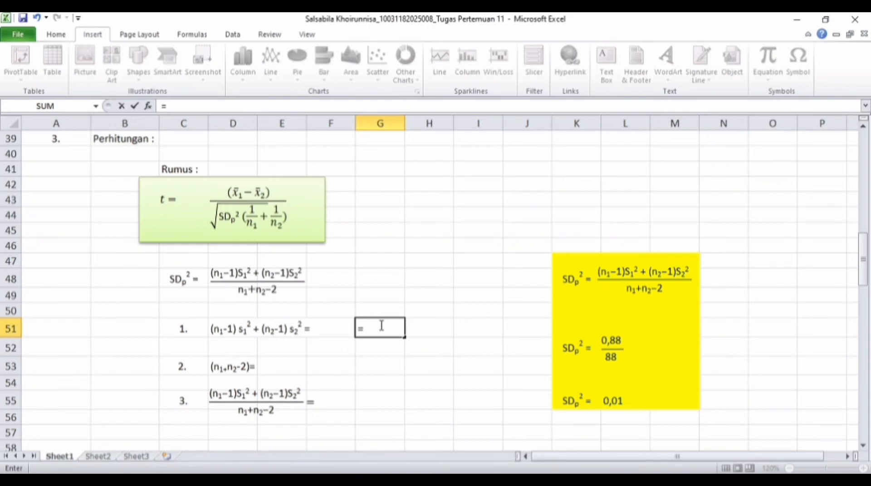
pyautogui.write('(40-1)*')
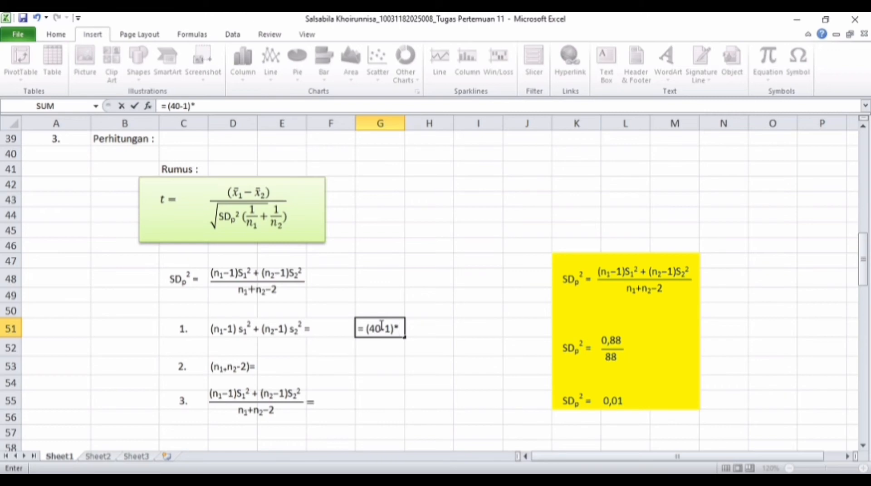
pyautogui.write('0,1^2 +')
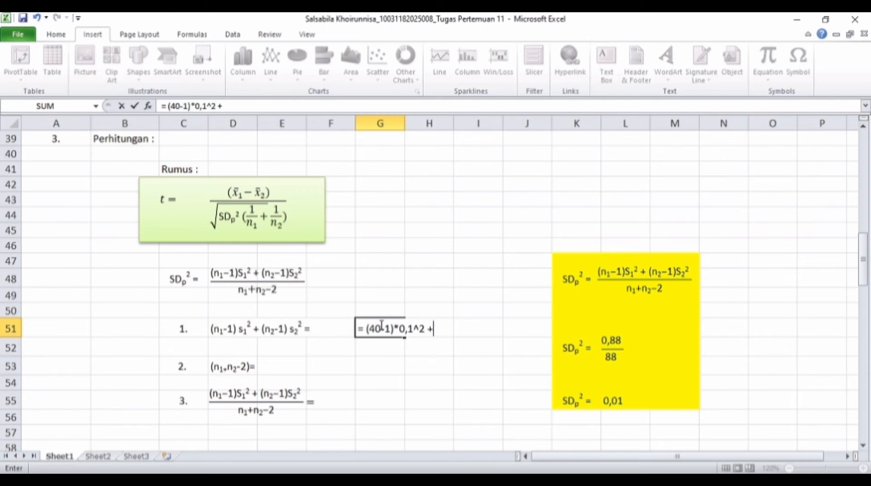
pyautogui.write(' (50')
pyautogui.write('-1)')
pyautogui.write('*0,')
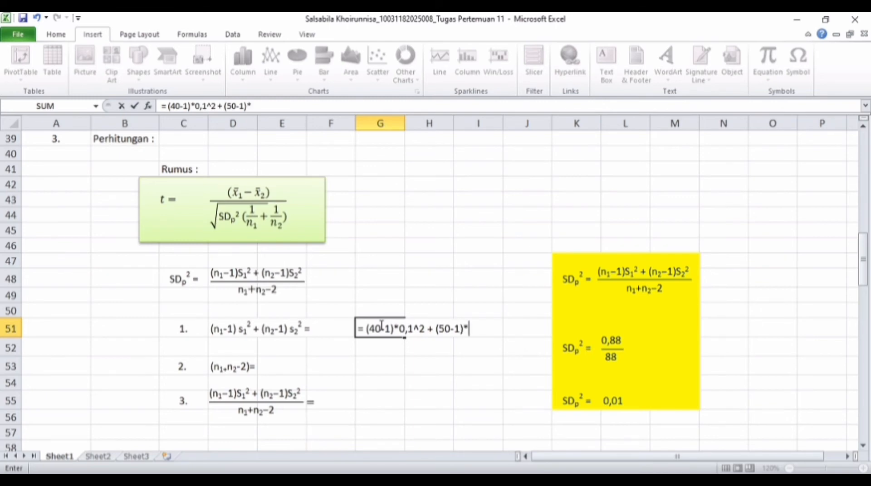
pyautogui.write('1^2')
pyautogui.press('Return')
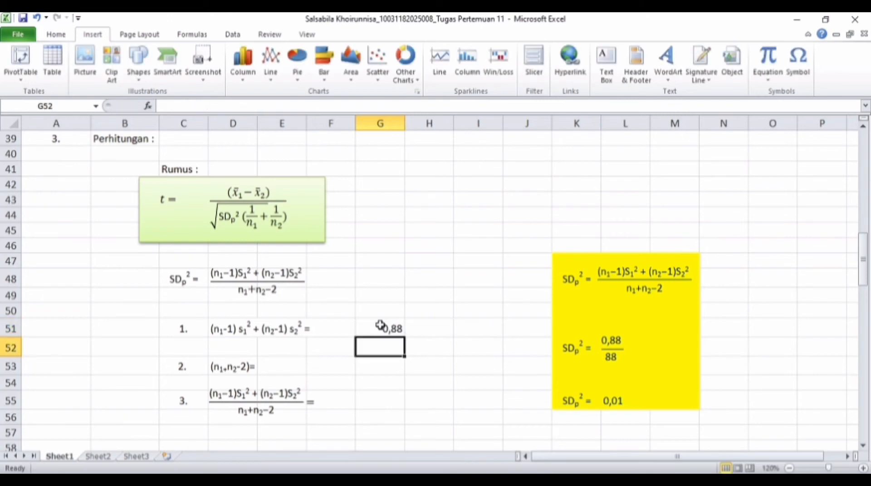
# Calculate the degrees of freedom n1+n2-2 in G53 with the formula =(40+50-2).
pyautogui.click(369, 369)
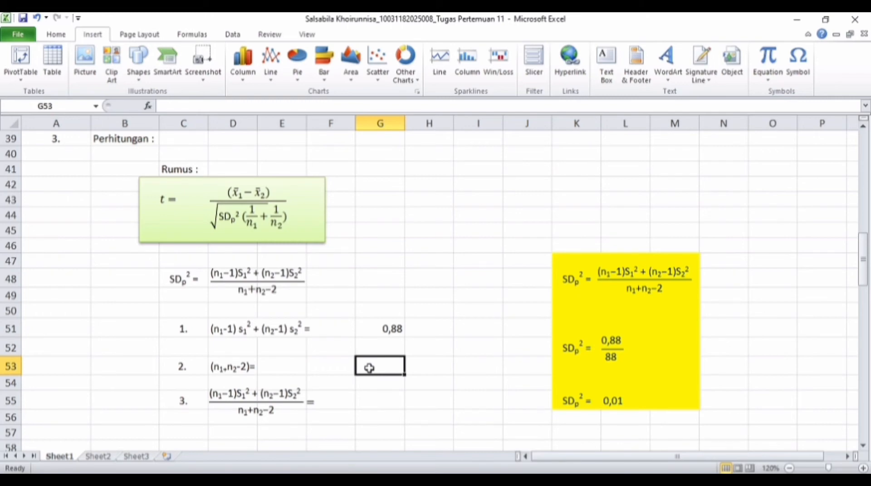
pyautogui.write('=')
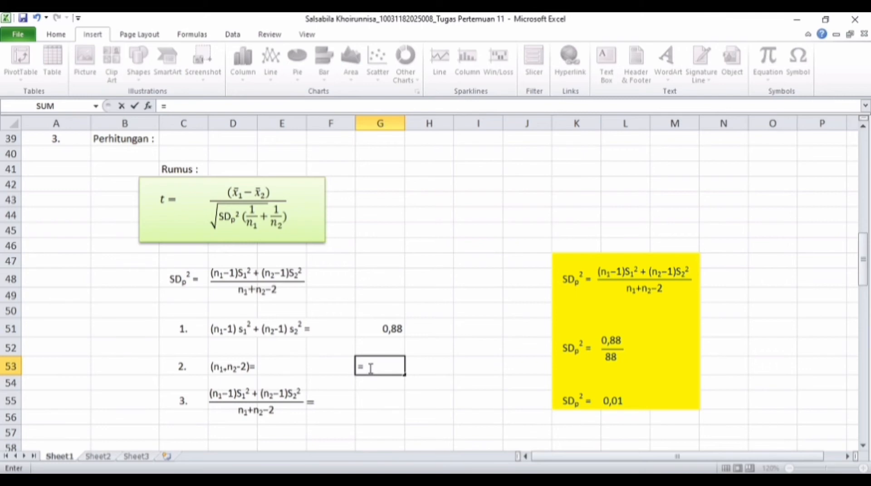
pyautogui.write('(40+50-2')
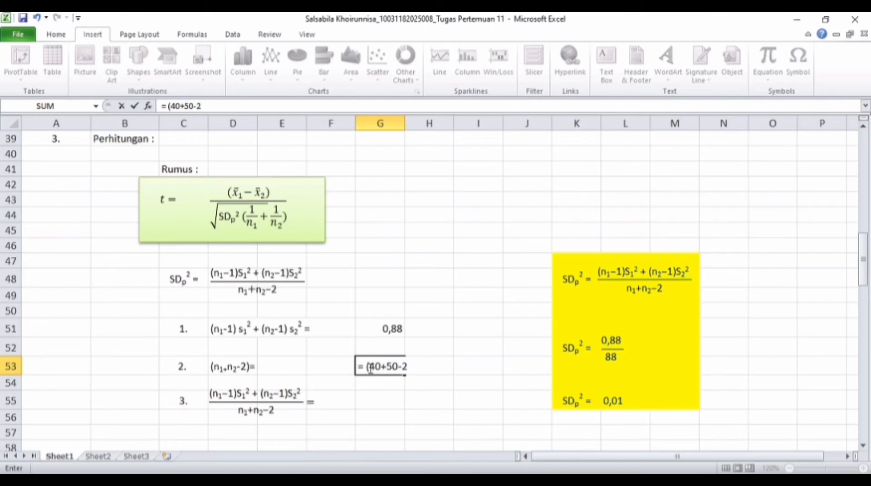
pyautogui.write(')')
pyautogui.press('Return')
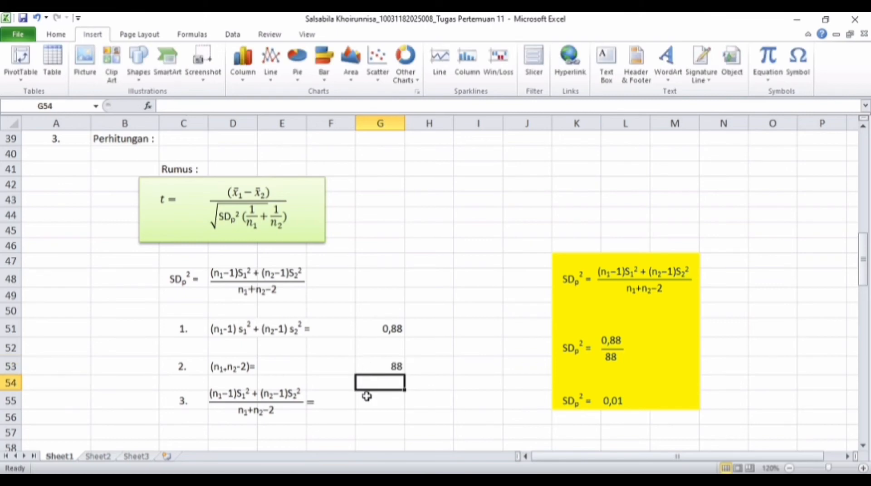
# Calculate the pooled variance SDp² in G55 by dividing the numerator by the degrees of freedom, =G51/G53.
pyautogui.click(367, 398)
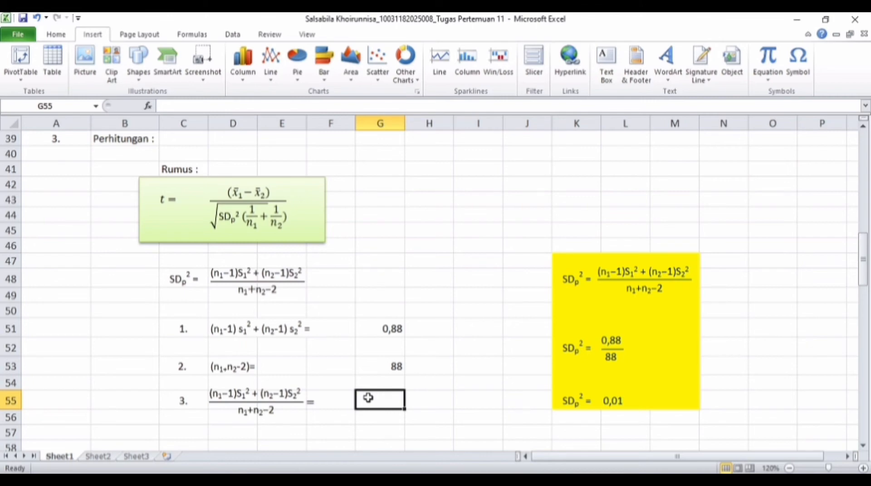
pyautogui.write('=')
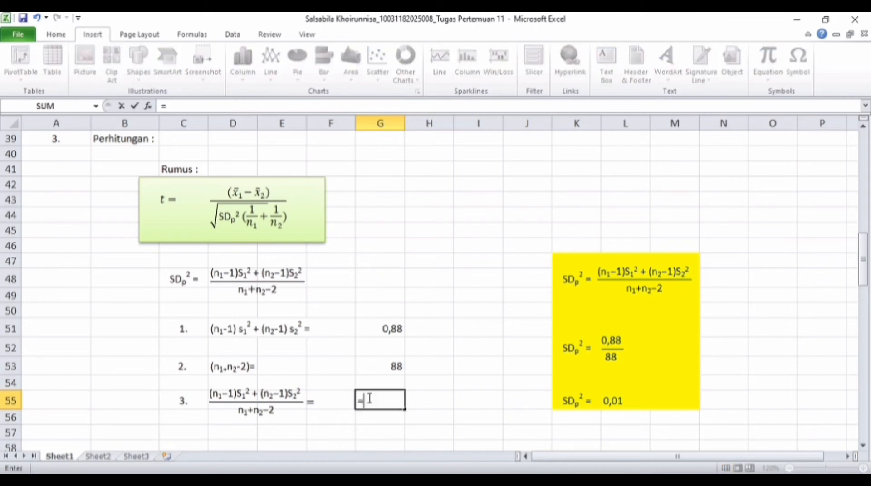
pyautogui.click(391, 334)
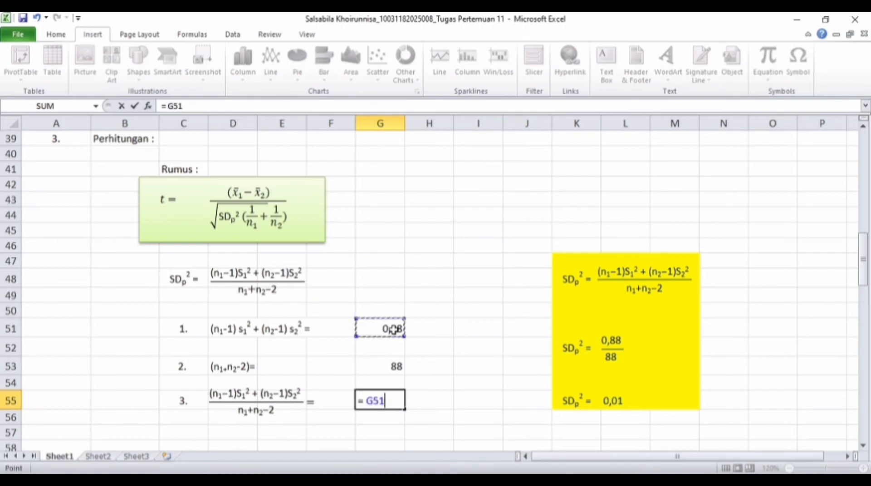
pyautogui.write('/')
pyautogui.click(397, 365)
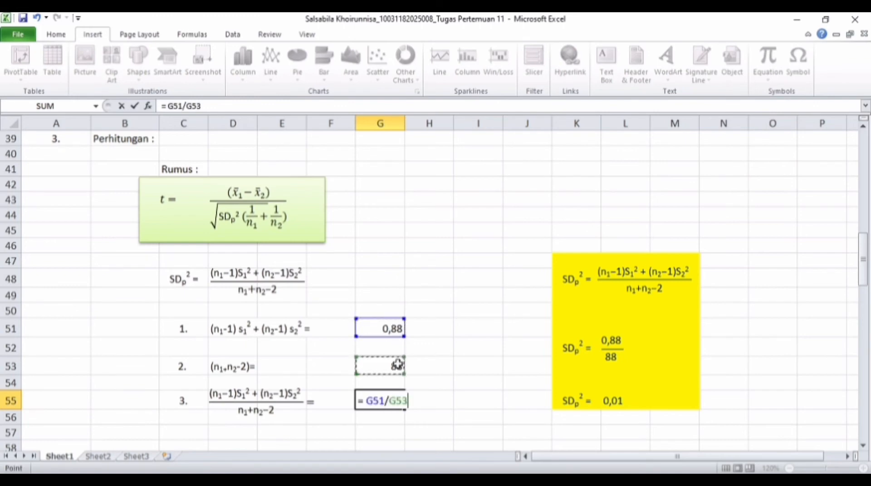
pyautogui.press('Return')
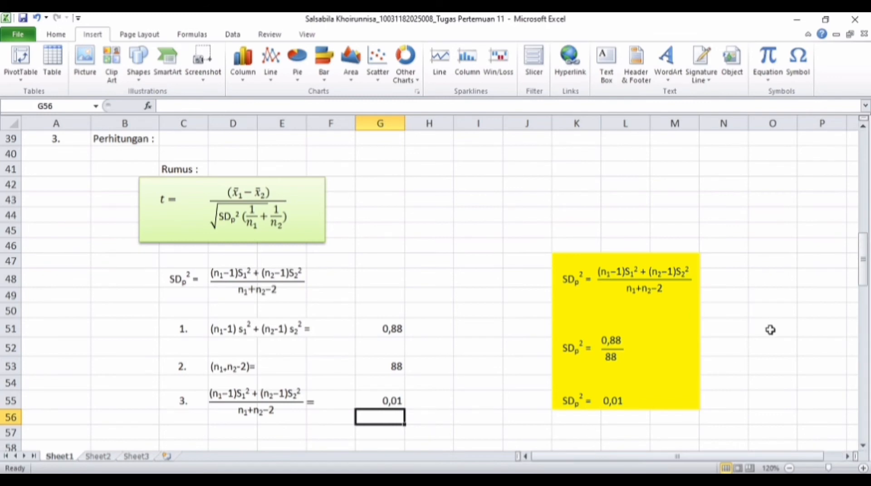
# Calculate the difference of the two group means in F65 with the formula =2,9-3,2.
pyautogui.moveTo(865, 260); pyautogui.dragTo(865, 268)
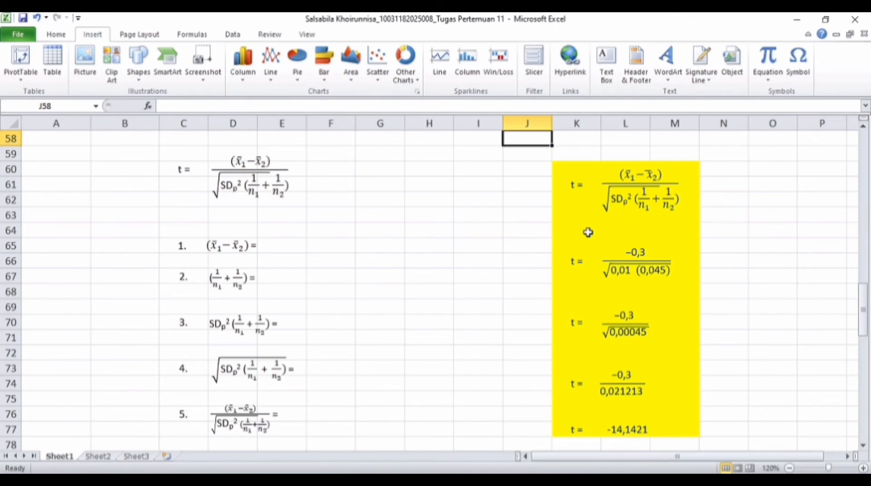
pyautogui.click(325, 248)
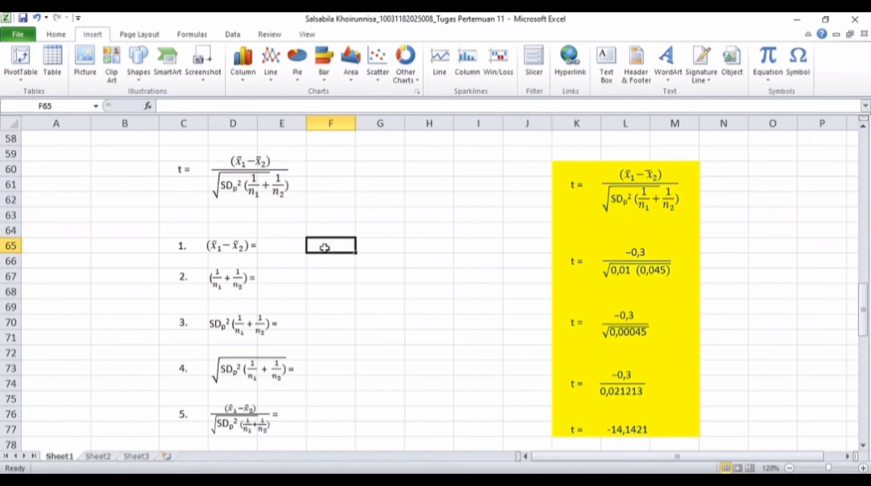
pyautogui.write('=2,9-')
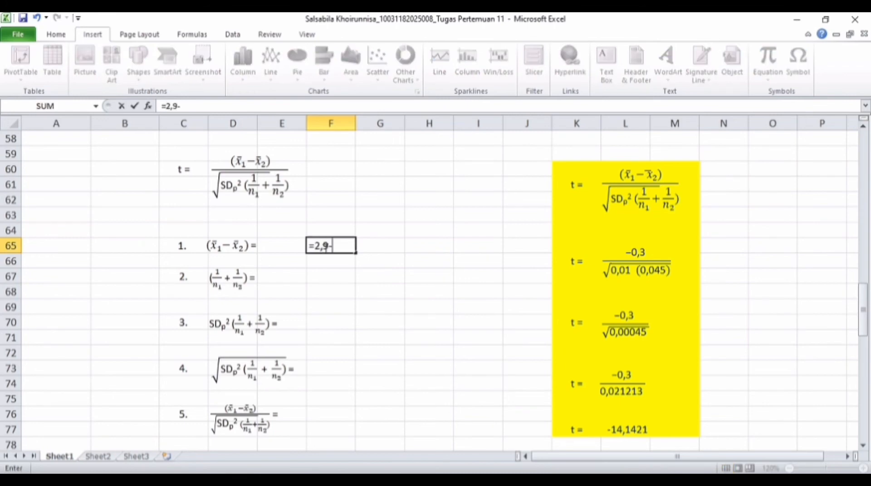
pyautogui.write('3,2')
pyautogui.press('Return')
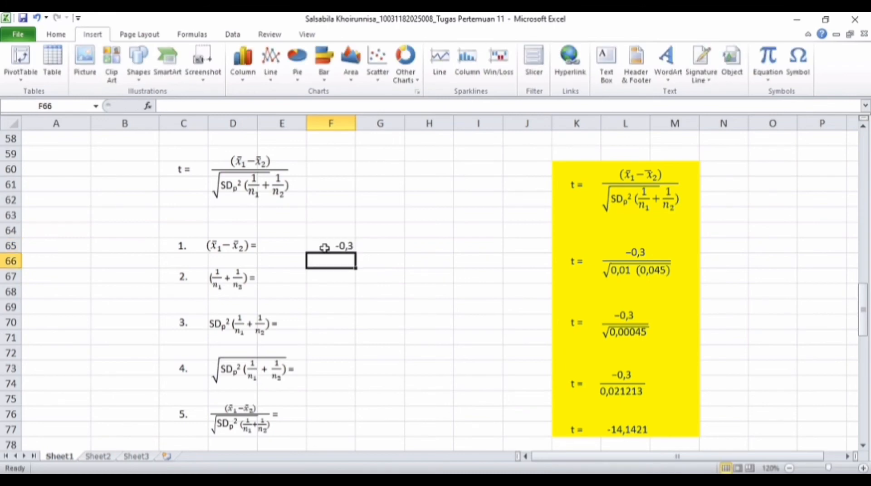
# Calculate the sum of the reciprocal sample sizes in F67 with the formula =1/40+1/50.
pyautogui.click(332, 279)
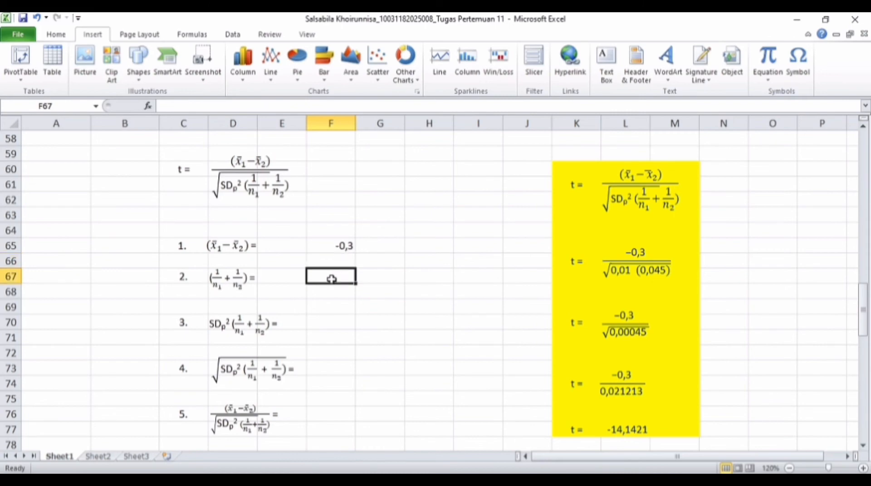
pyautogui.write('=1')
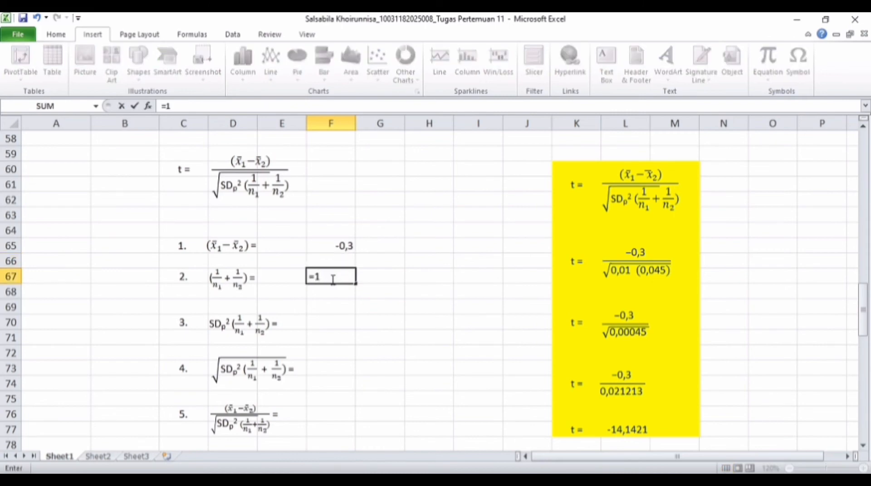
pyautogui.write('/40+1/50')
pyautogui.press('Return')
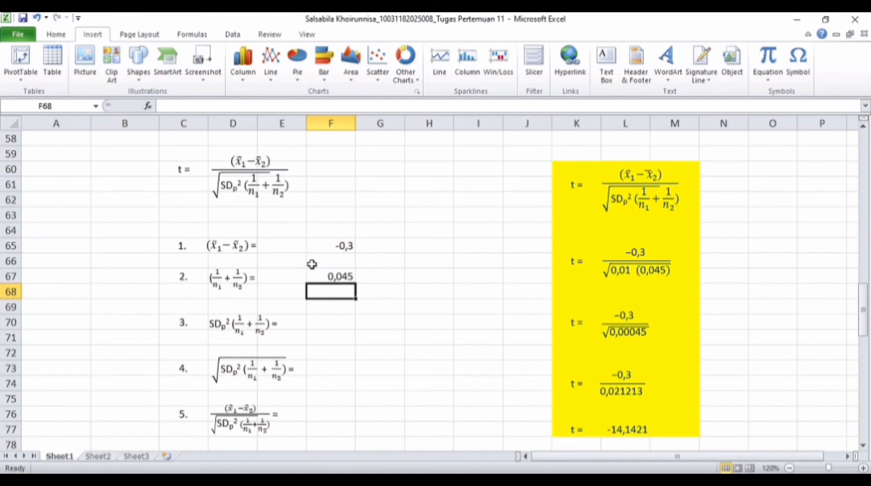
# Multiply the pooled variance by the reciprocal sum in F70 with the formula =G55*F67.
pyautogui.click(318, 327)
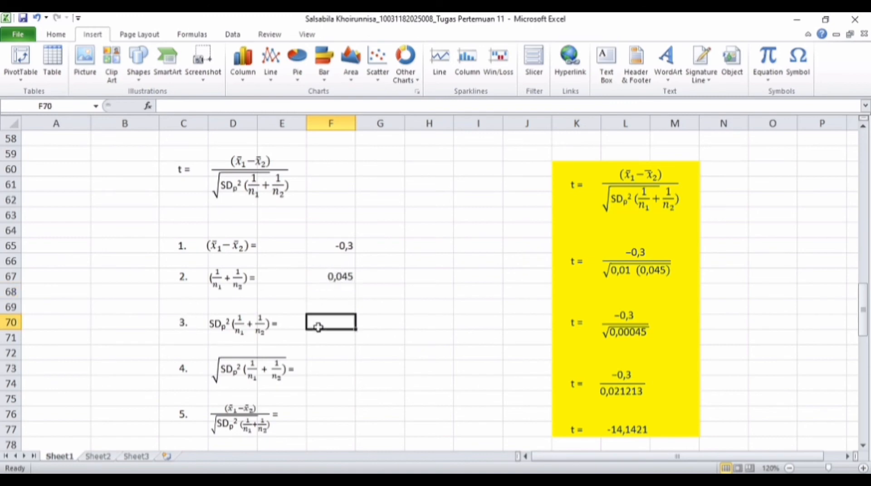
pyautogui.write('=')
pyautogui.moveTo(863, 309); pyautogui.dragTo(863, 298)
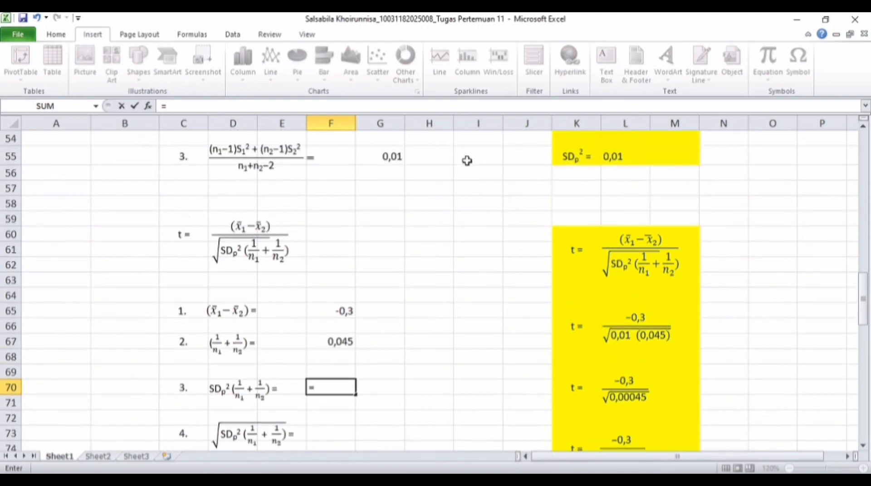
pyautogui.click(391, 156)
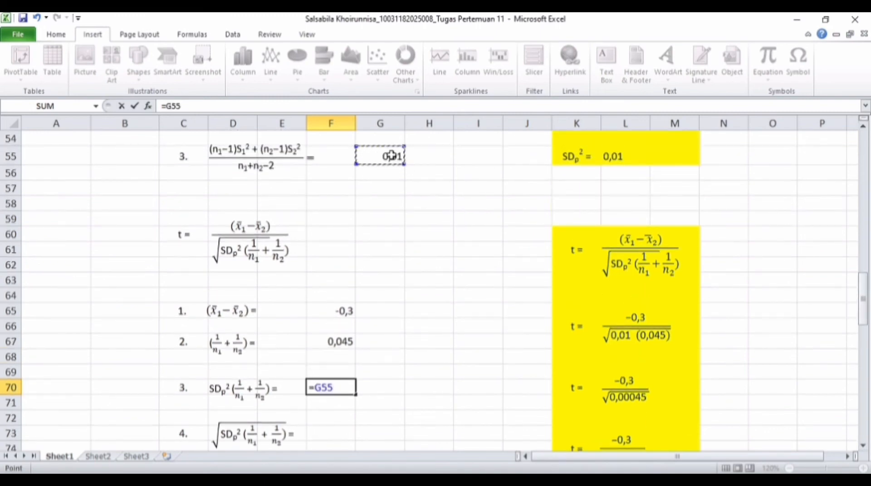
pyautogui.write('*')
pyautogui.click(330, 343)
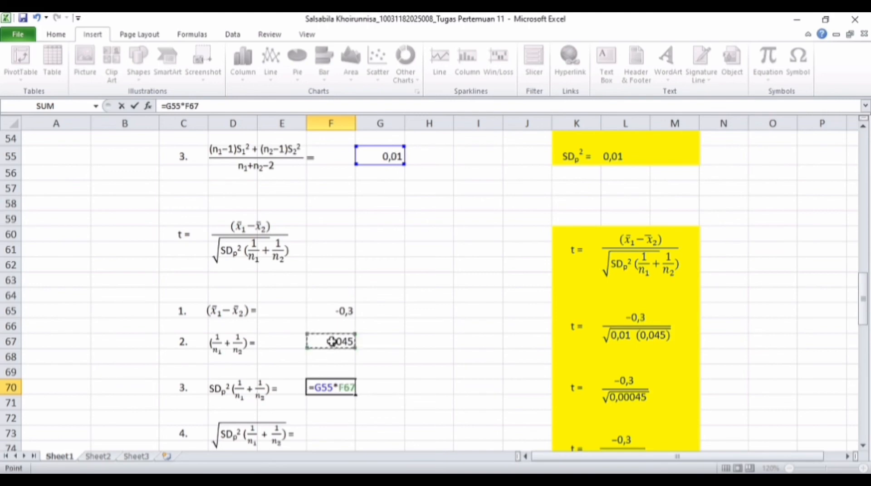
pyautogui.press('Return')
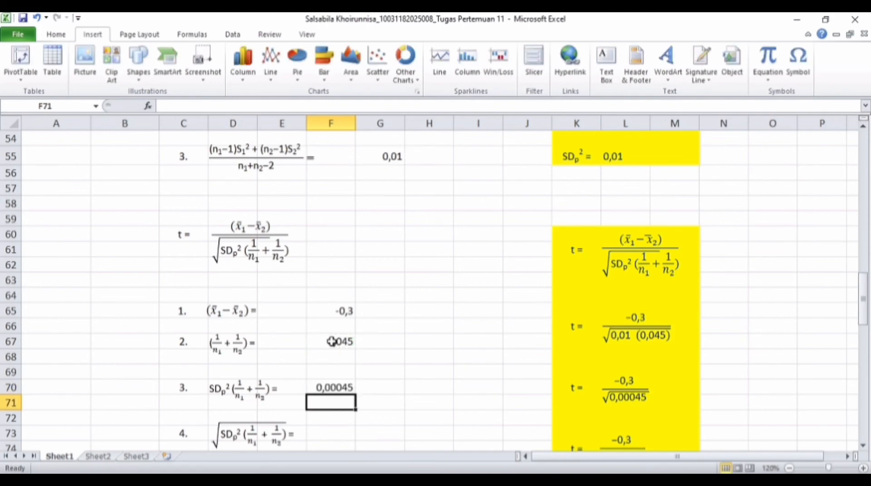
# Calculate the square root of the pooled variance times the reciprocal sum in F73 with the formula =sqrt(F70).
pyautogui.moveTo(857, 289); pyautogui.dragTo(867, 321)
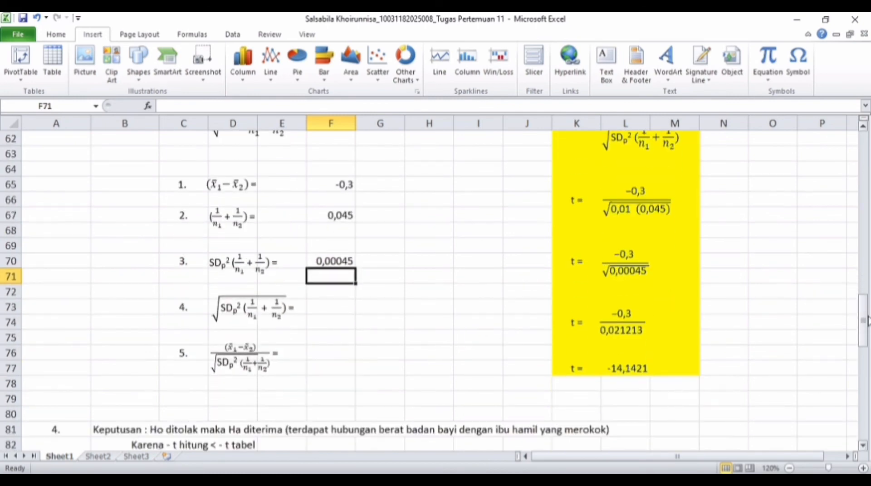
pyautogui.click(320, 310)
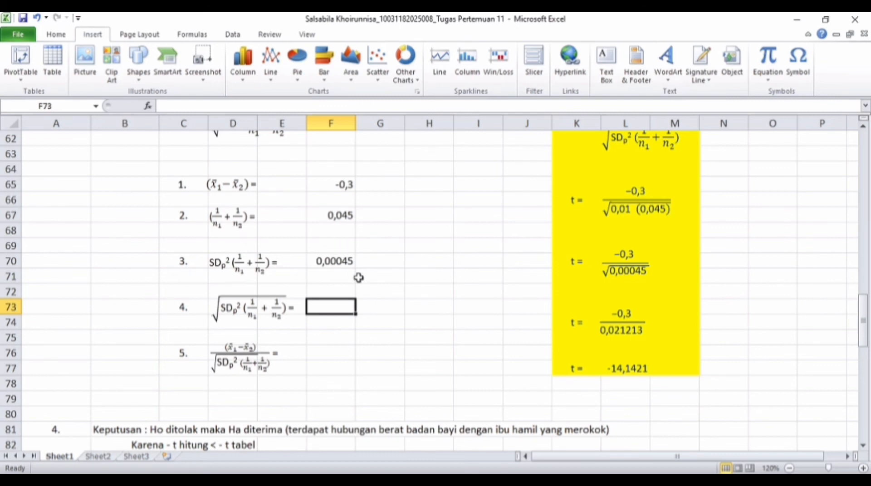
pyautogui.write('=')
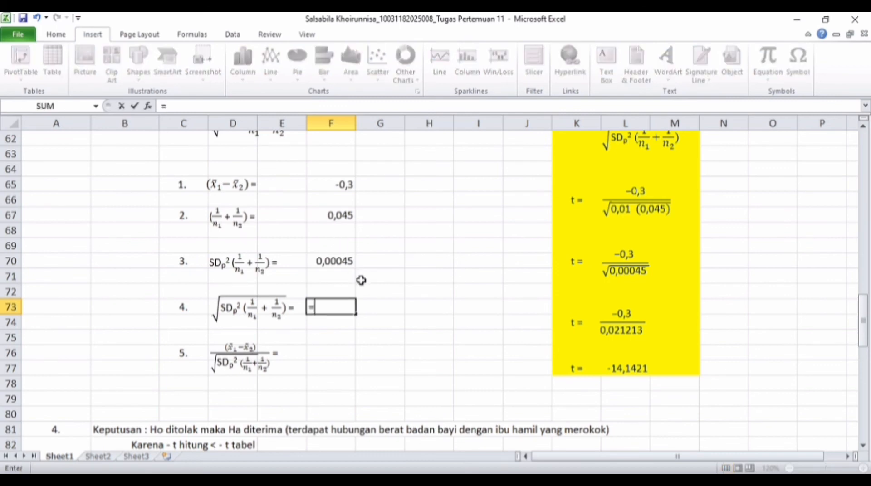
pyautogui.write('sq')
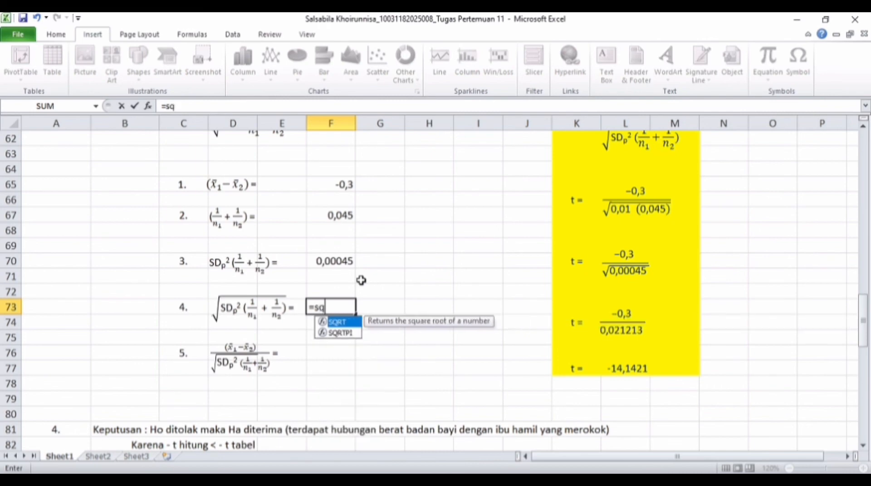
pyautogui.write('rt(')
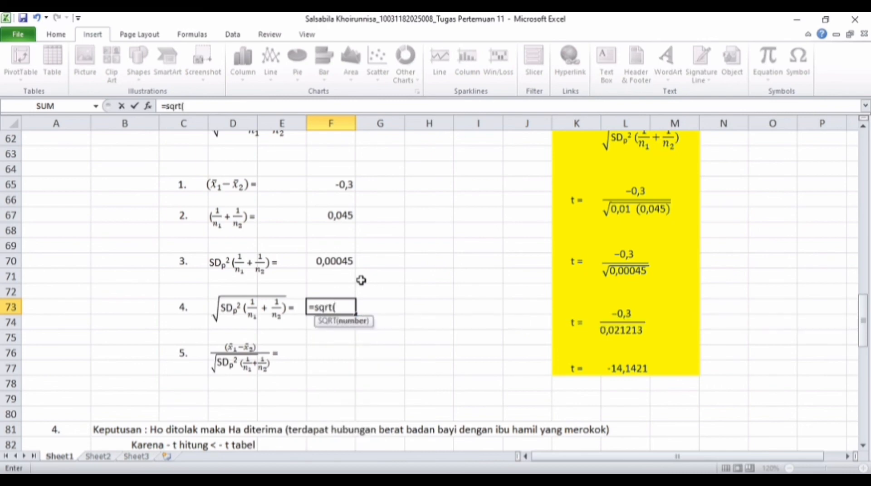
pyautogui.click(343, 268)
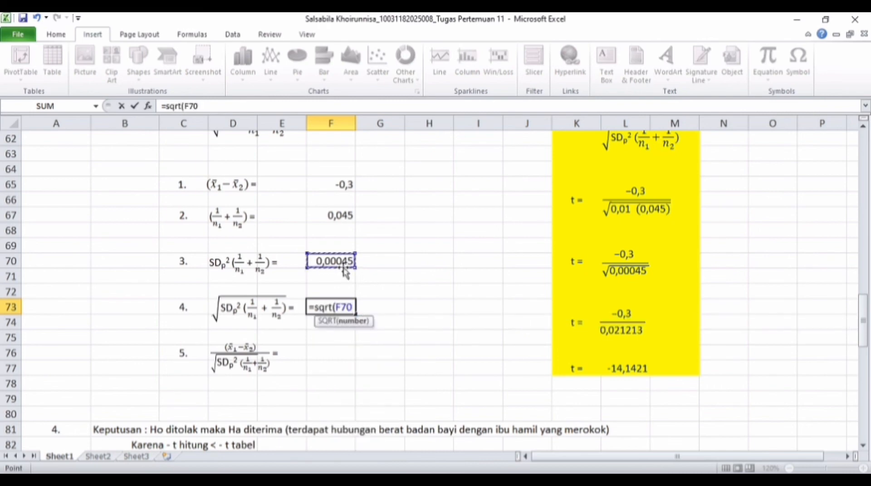
pyautogui.write(')')
pyautogui.press('Return')
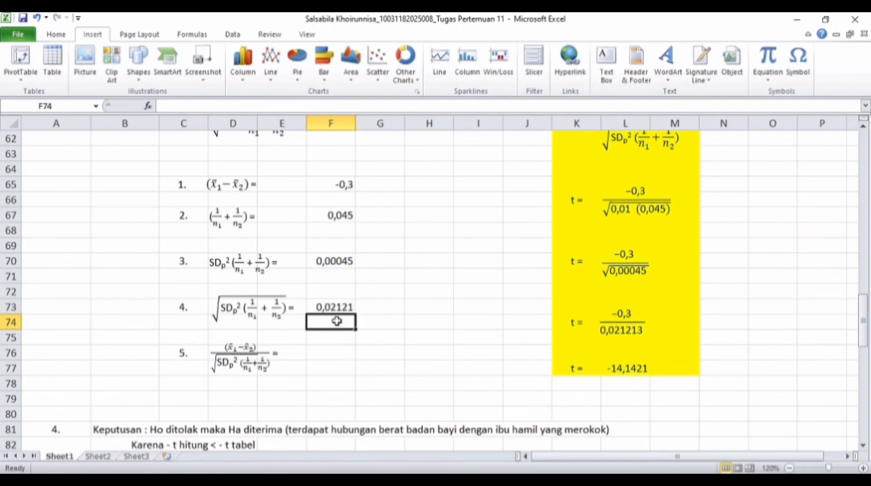
# Calculate the t statistic in F76 by dividing the mean difference by the square-root term, =F65/F73.
pyautogui.click(339, 352)
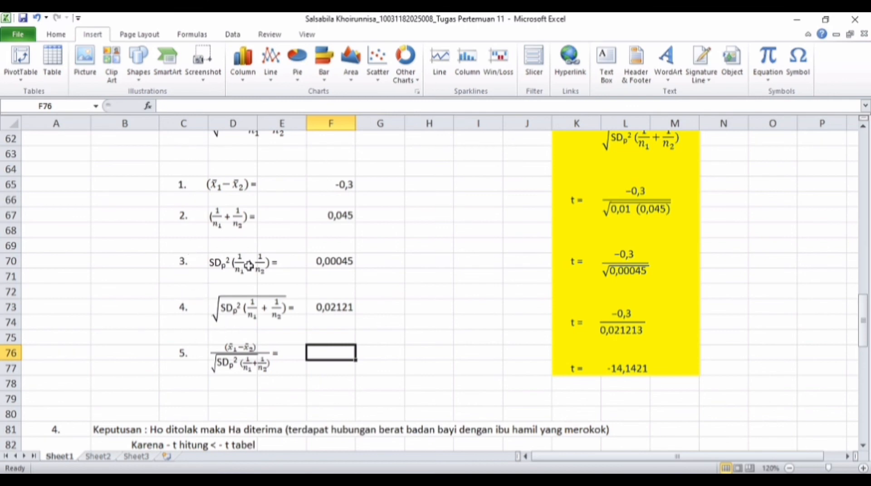
pyautogui.write('=')
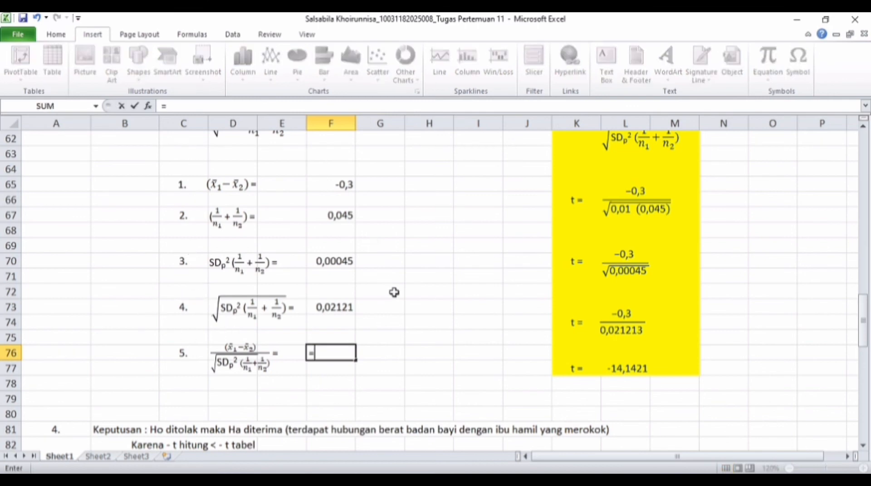
pyautogui.click(334, 185)
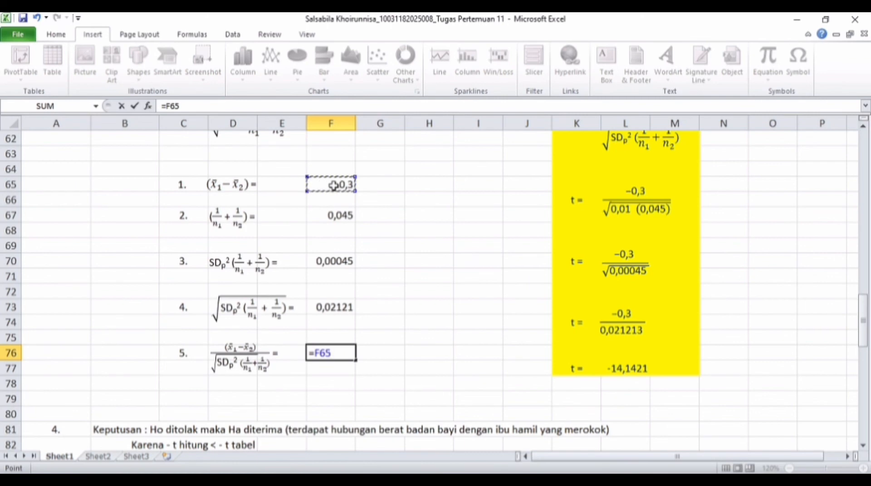
pyautogui.write('/')
pyautogui.click(323, 305)
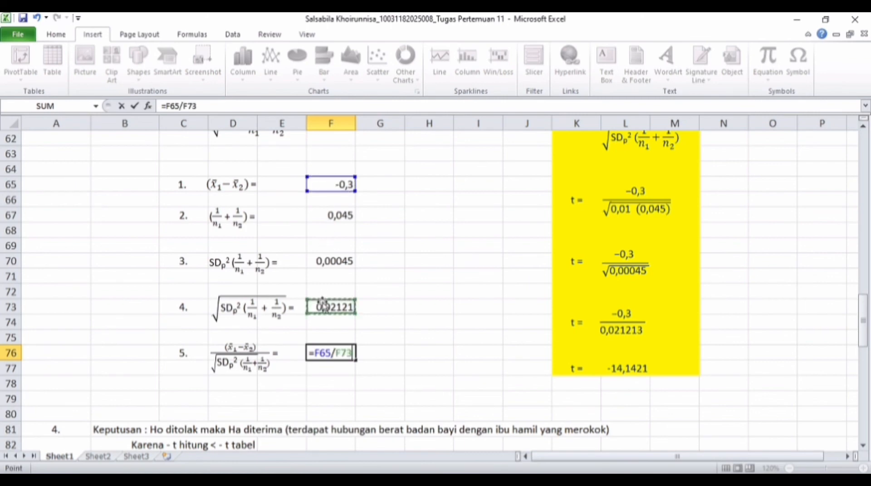
pyautogui.press('Return')
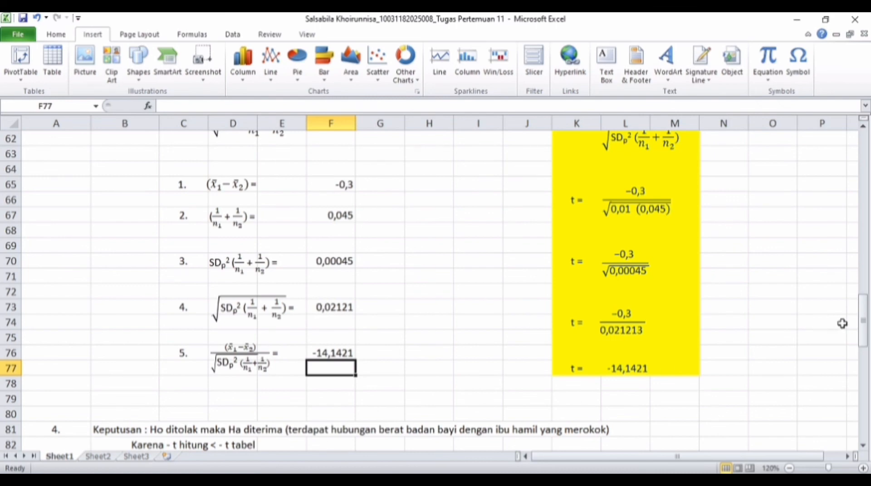
pyautogui.moveTo(865, 337); pyautogui.dragTo(865, 363)
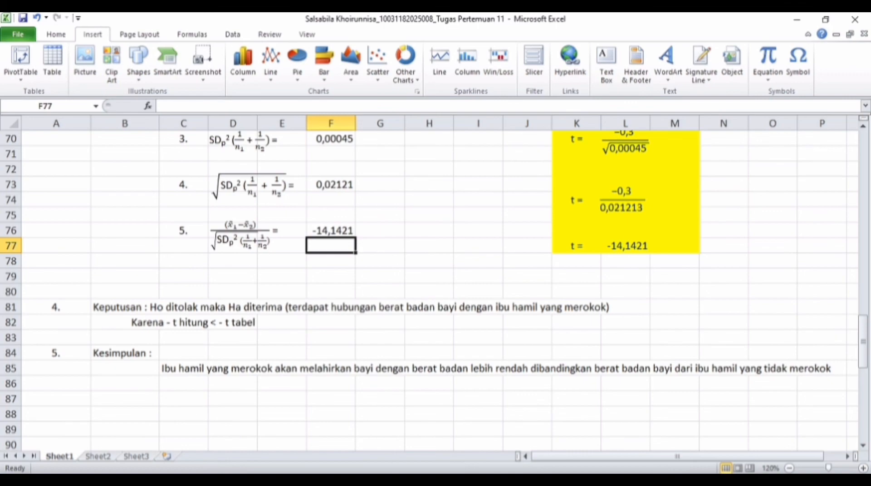
pyautogui.click(547, 484)
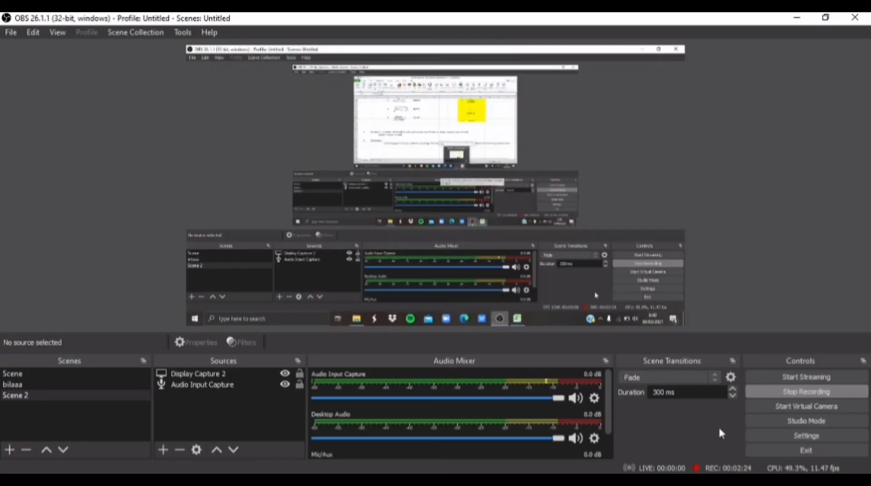